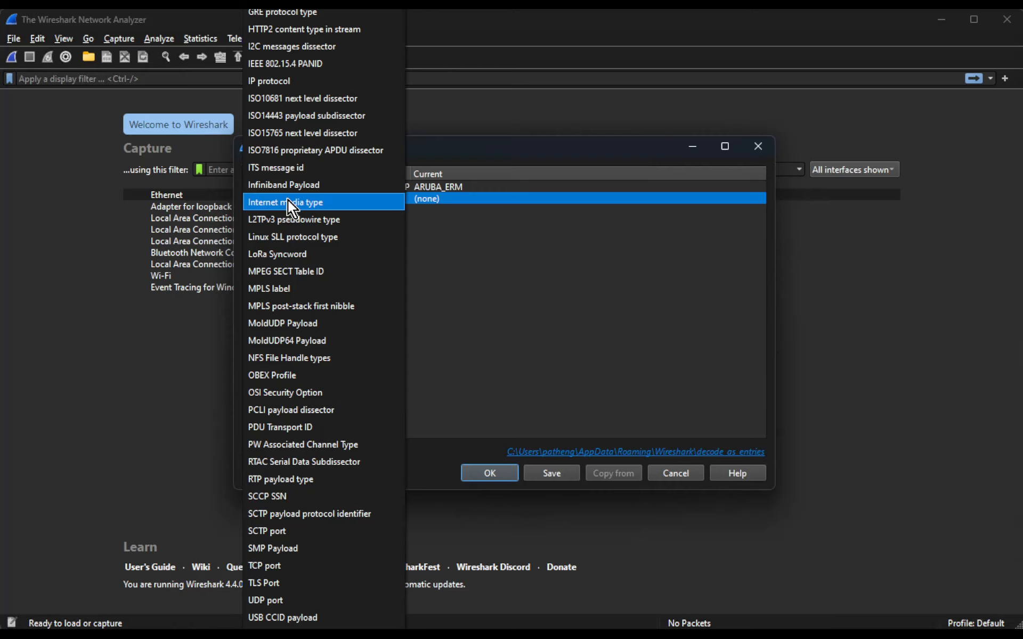
Set the new Decode As entry to field Aruba ERM Type decoded as ARUBA ERM RADIOTAP (type 6) and apply it
scroll(290, 200, "up", 5)
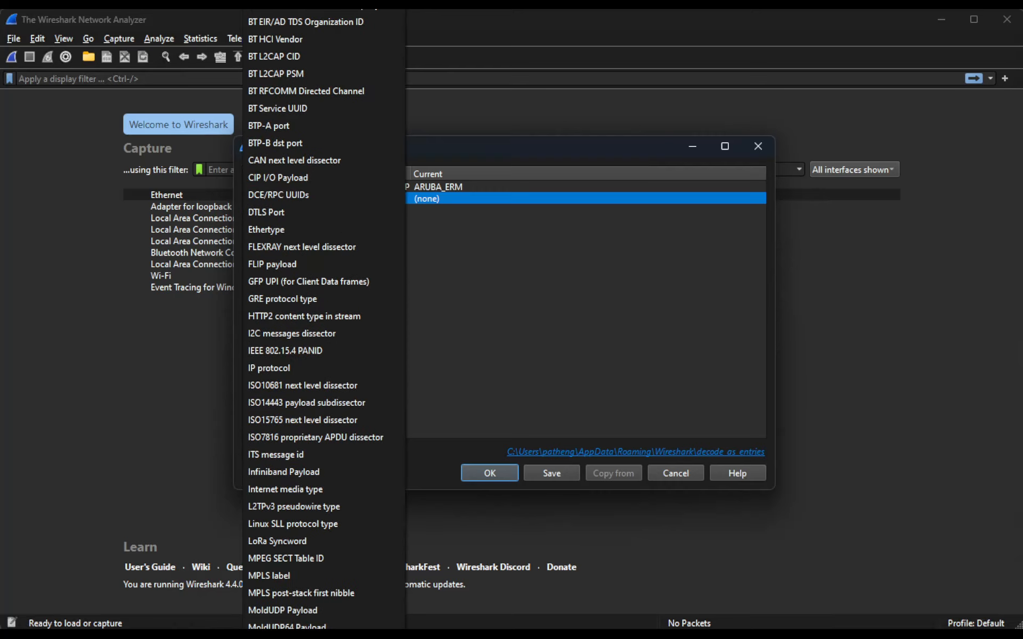
left_click(468, 171)
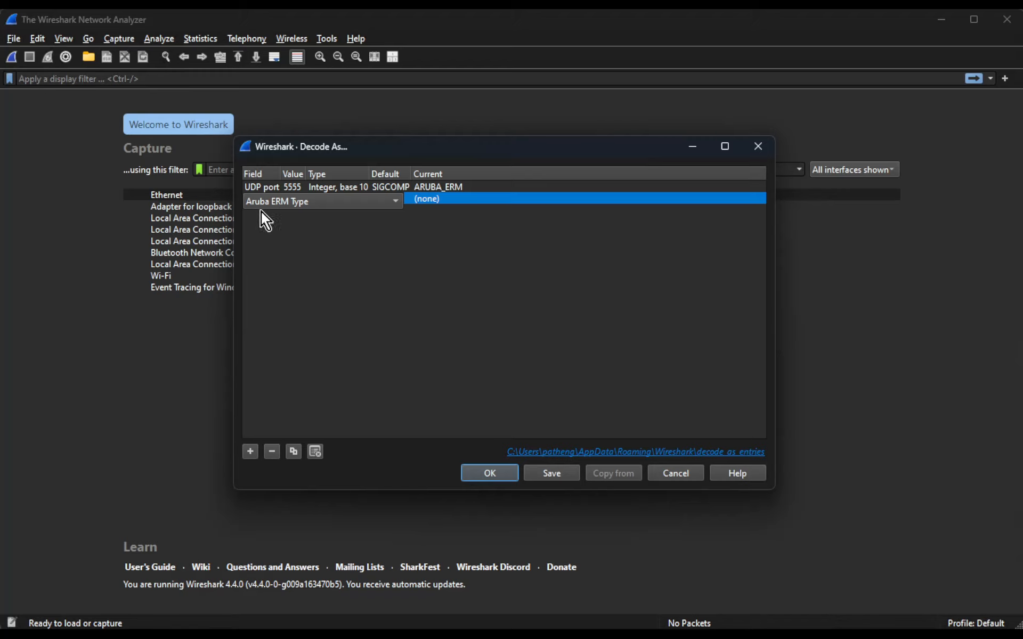
left_click(473, 199)
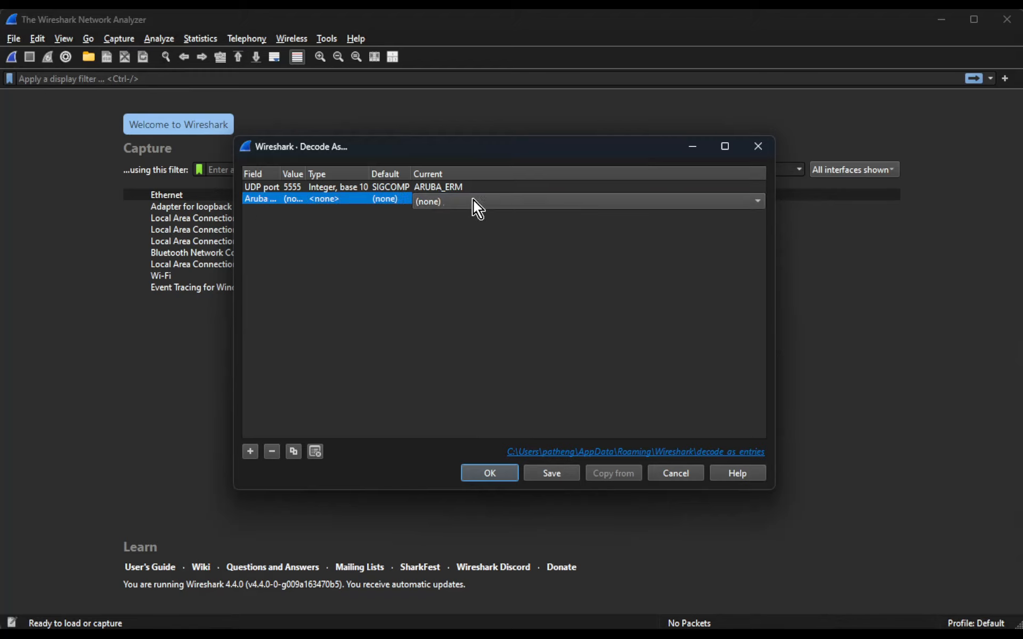
left_click(514, 199)
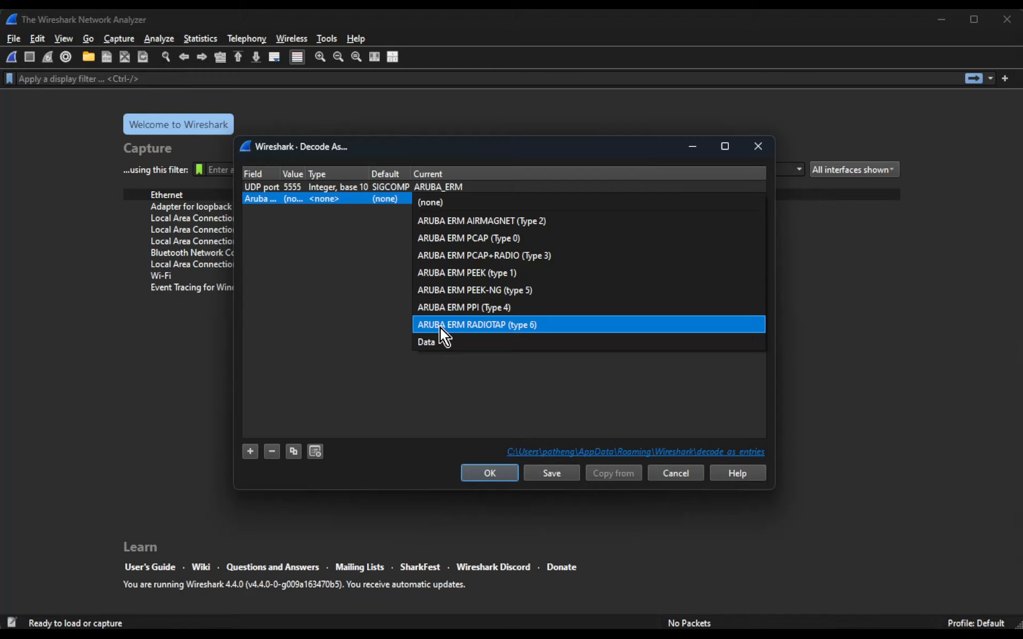
left_click(551, 326)
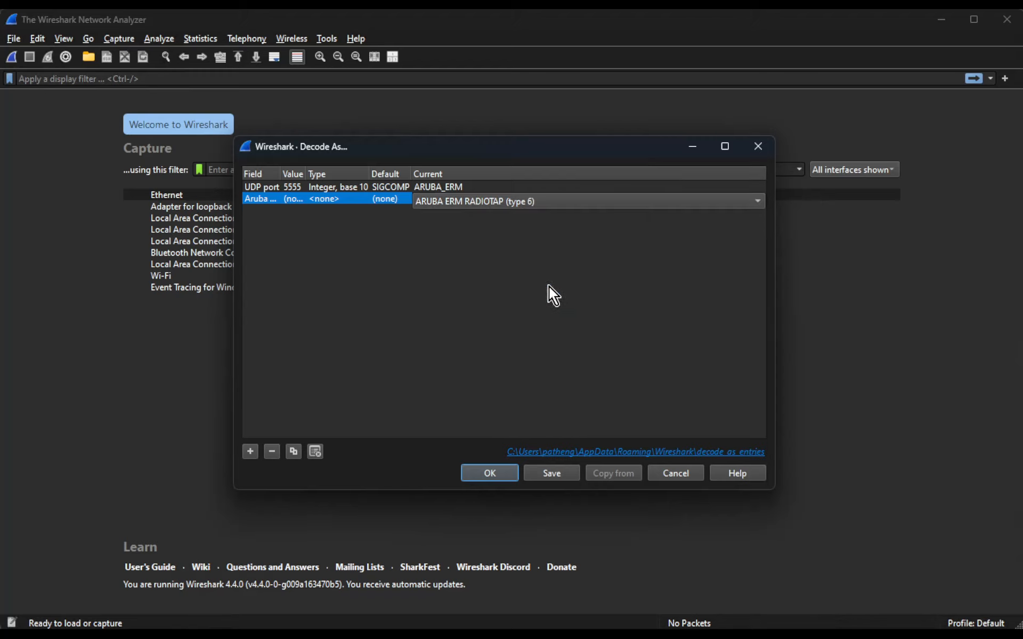
left_click(434, 236)
left_click(483, 472)
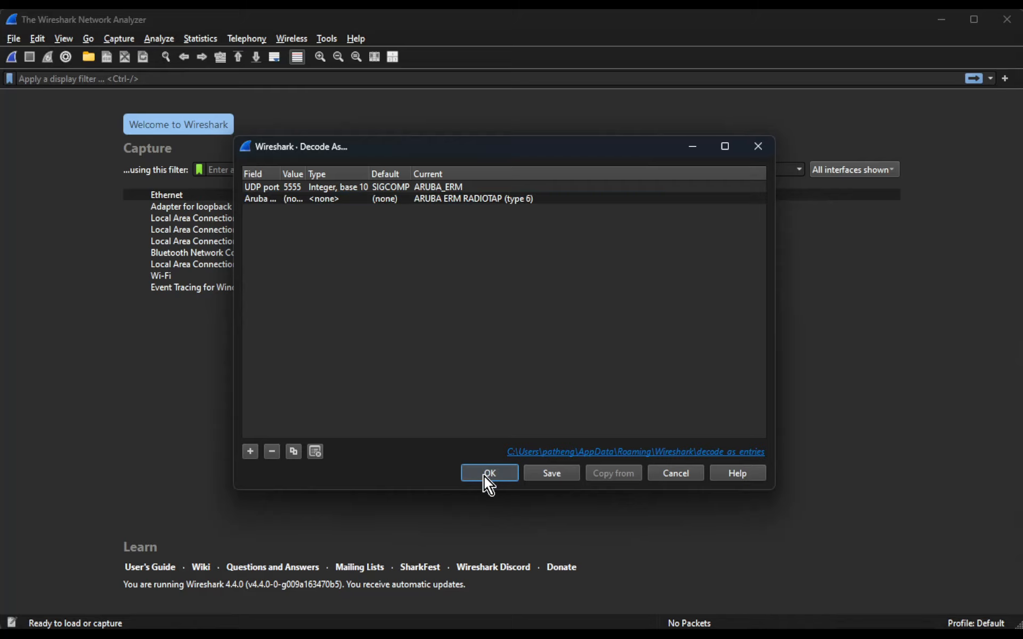
Start a capture on the Ethernet interface with the capture filter "udp port 5555"
left_click(251, 169)
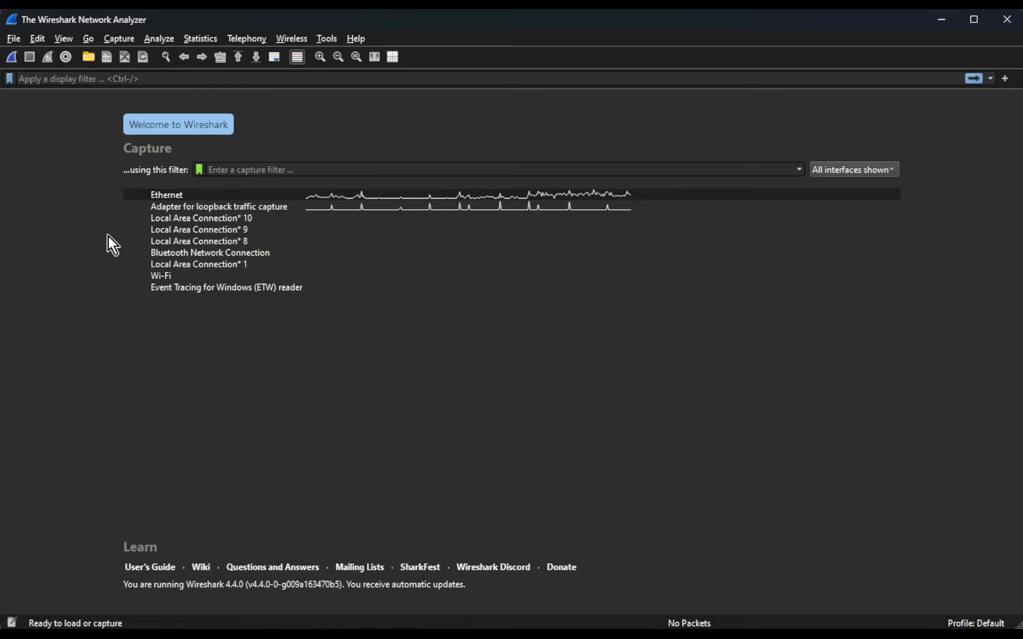
type("udp")
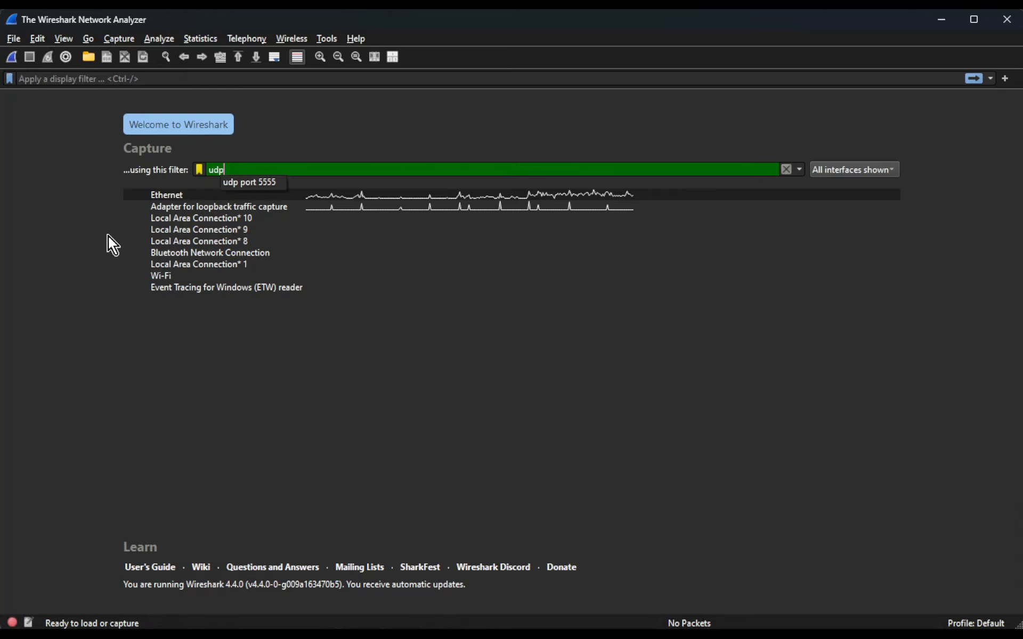
type(" port 5555")
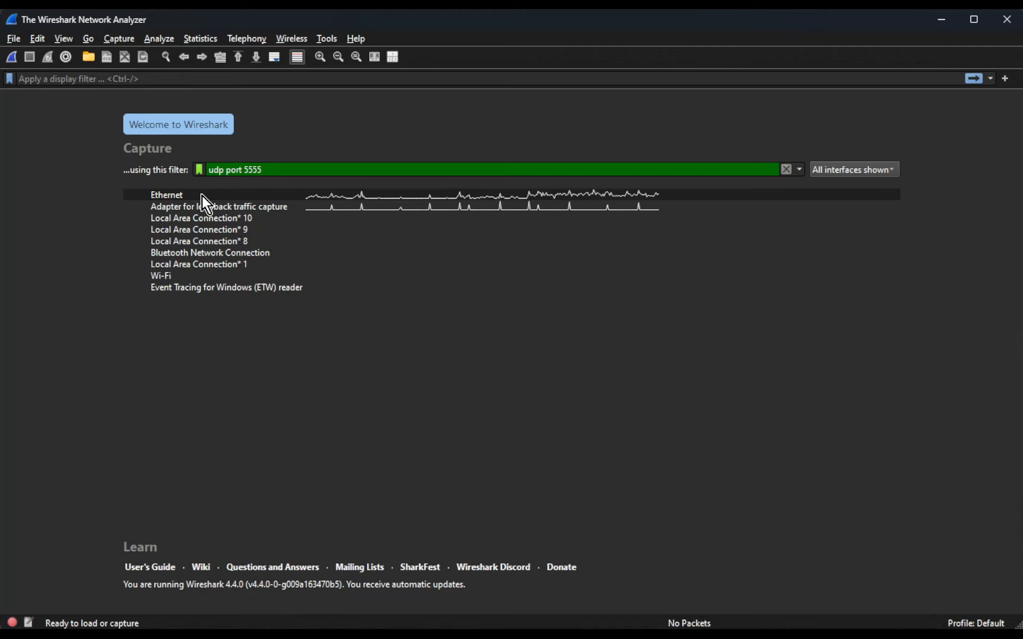
key("Return")
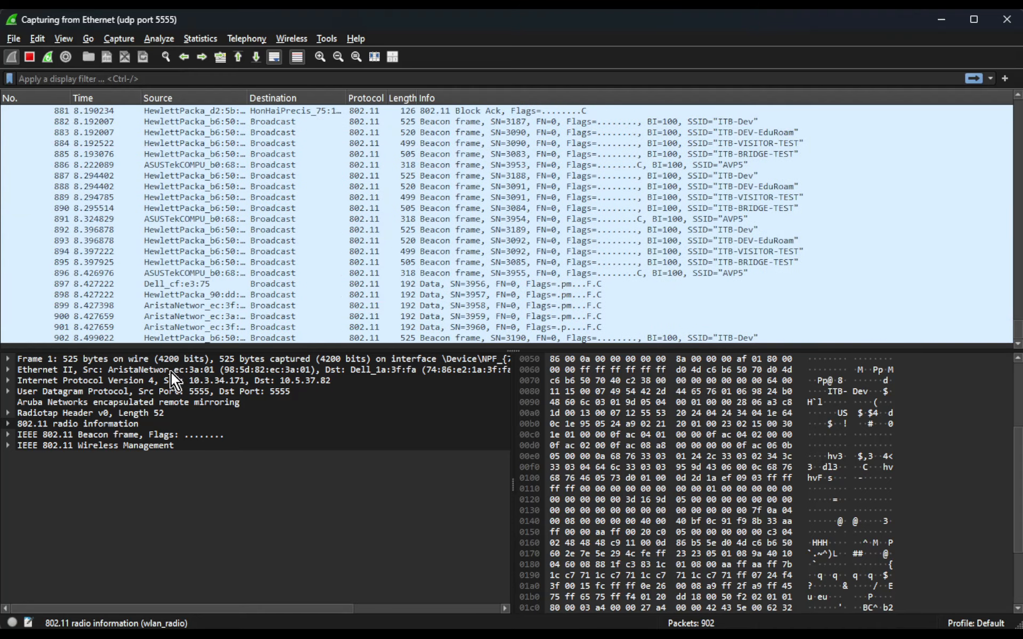
Examine the protocol layers of the first captured packet, from the frame and Ethernet headers to the Radiotap header and 802.11 radio information
left_click(175, 362)
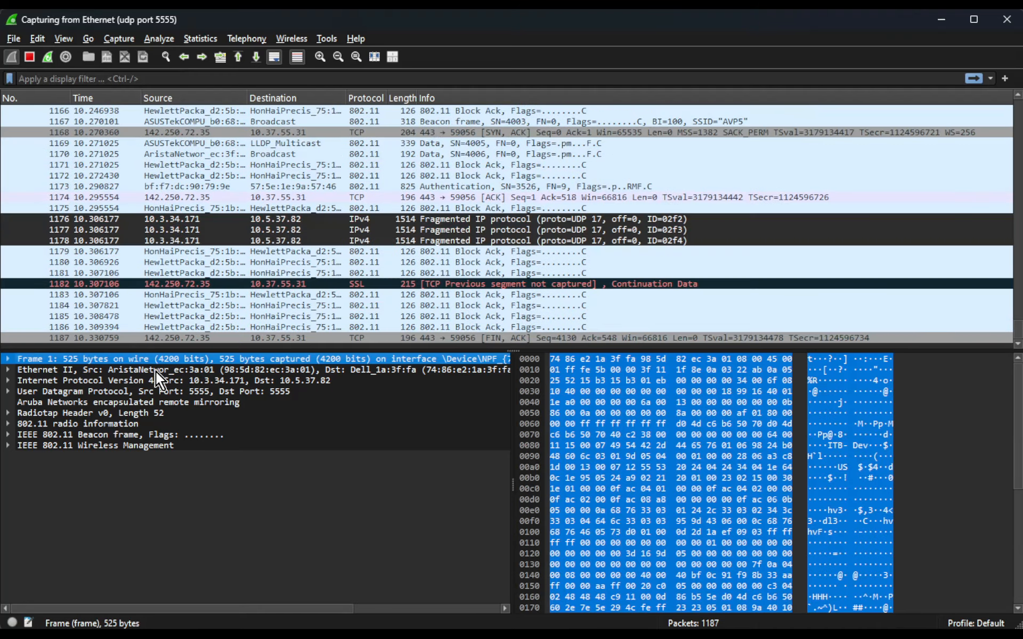
left_click(261, 371)
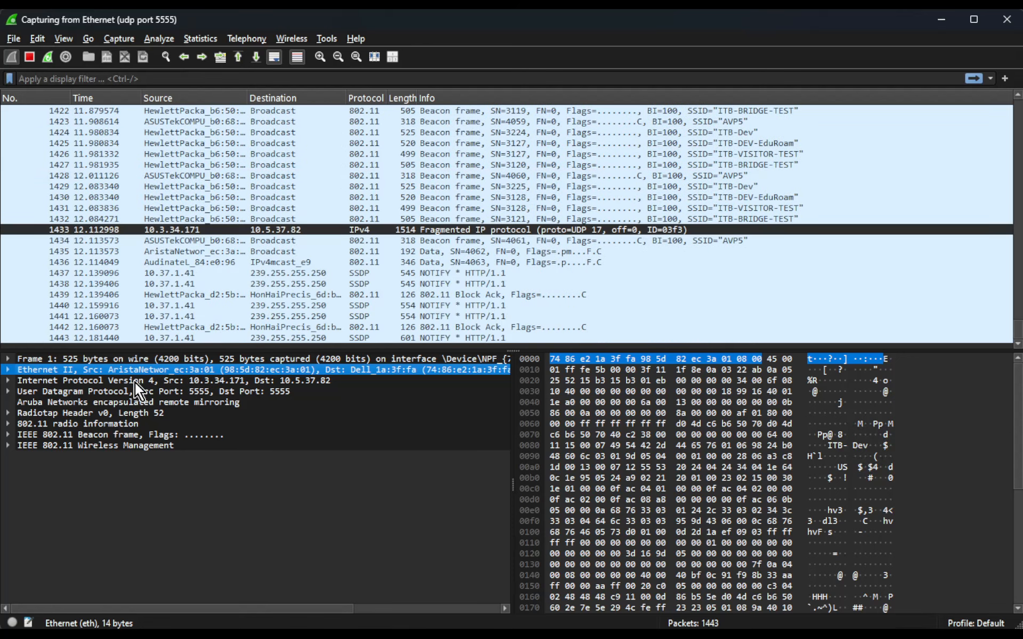
left_click(135, 381)
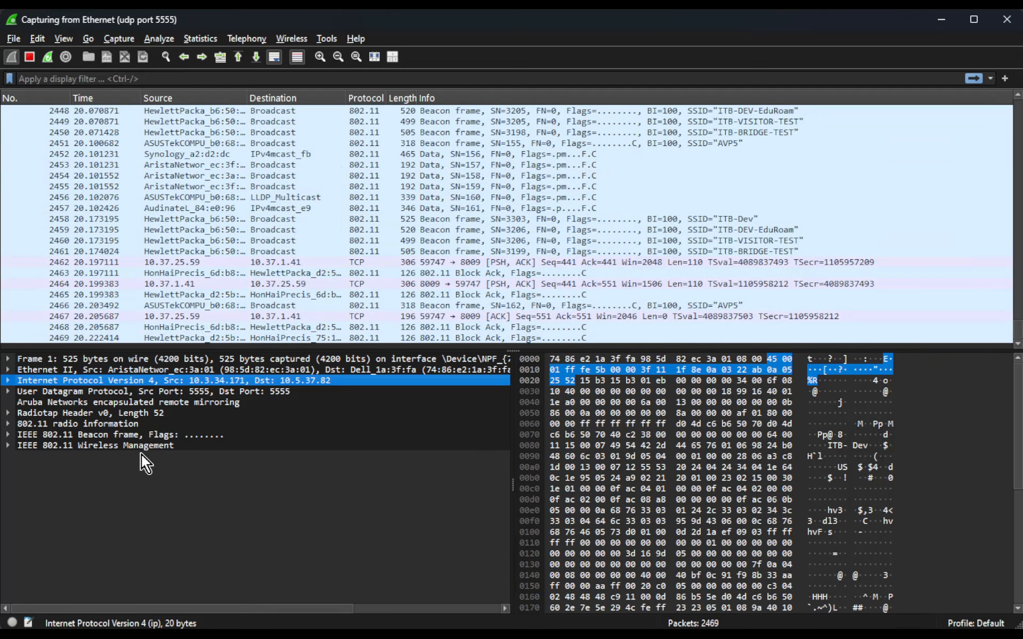
left_click(74, 411)
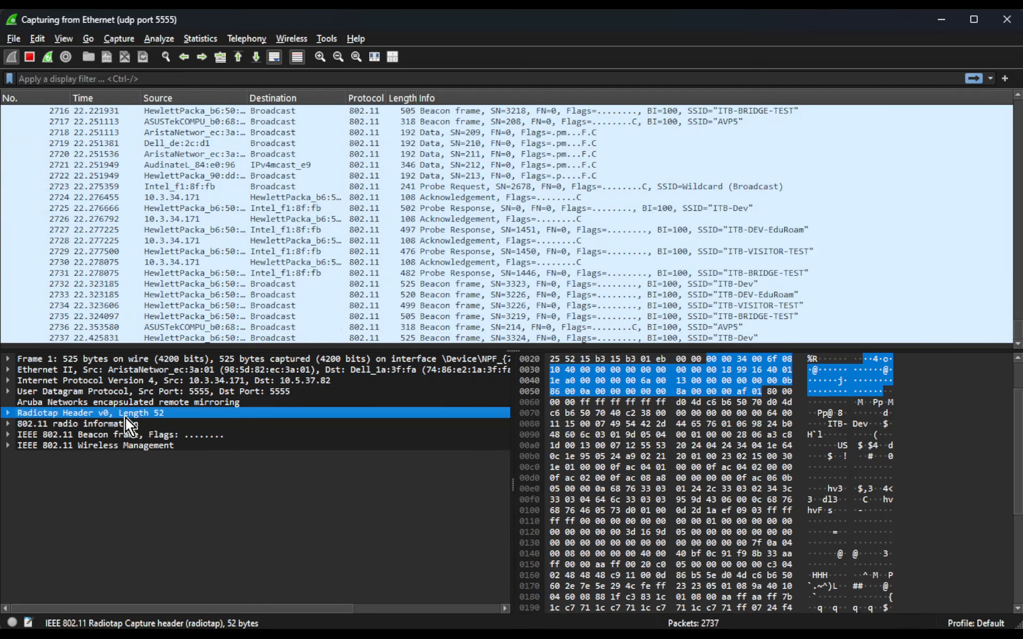
left_click(81, 425)
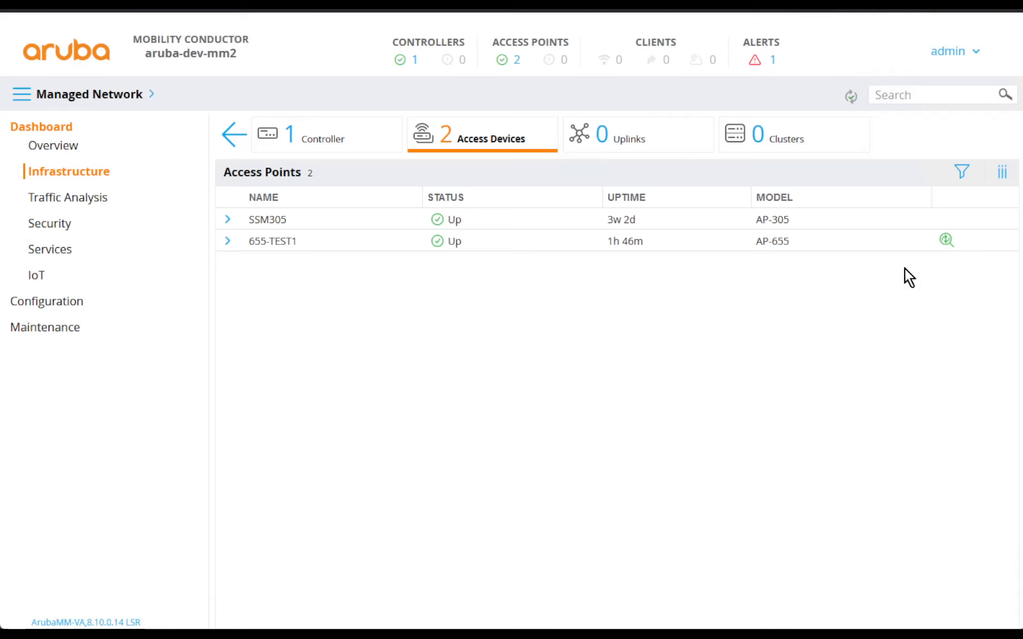
Stop the packet capture on access point 655-TEST1 in the Mobility Conductor, and stop the Ethernet capture in Wireshark
left_click(946, 240)
left_click(643, 402)
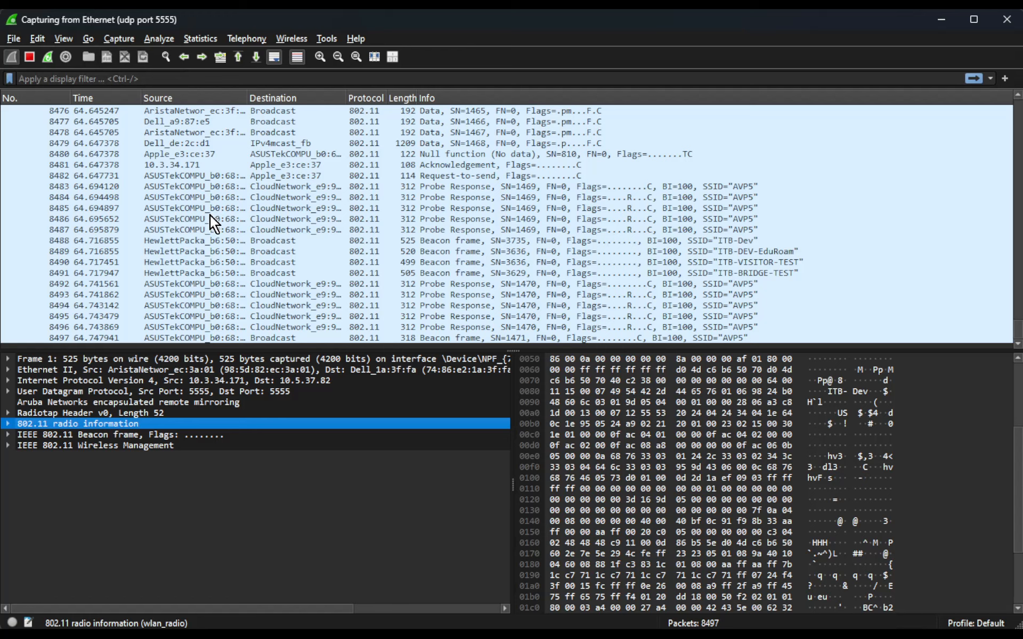
left_click(29, 56)
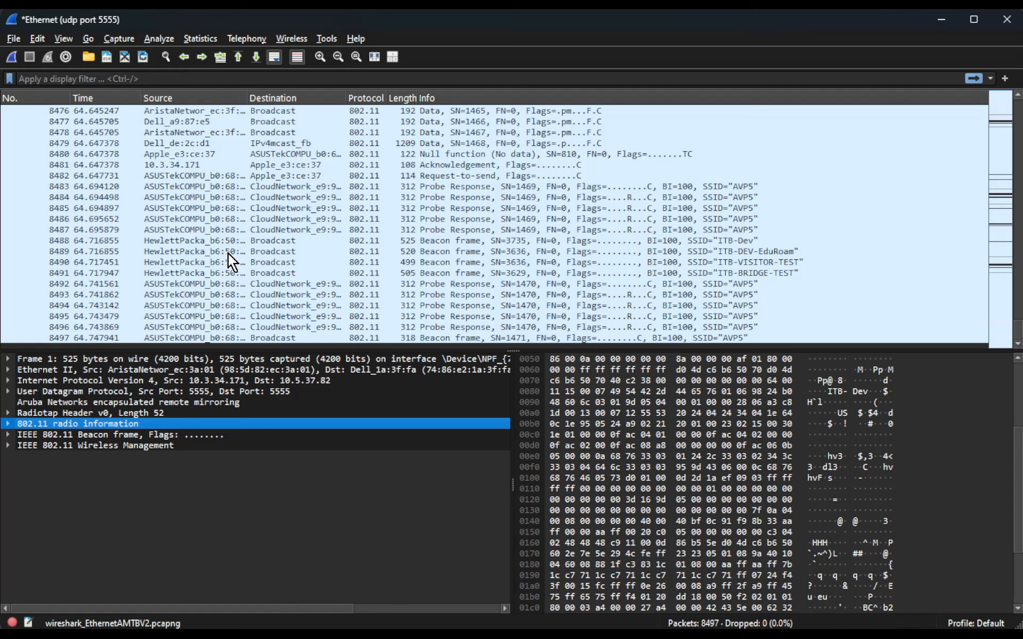
Change the Aruba ERM Type entry in the Decode As settings to ARUBA ERM PCAP (Type 0) and apply it
left_click(155, 40)
left_click(203, 194)
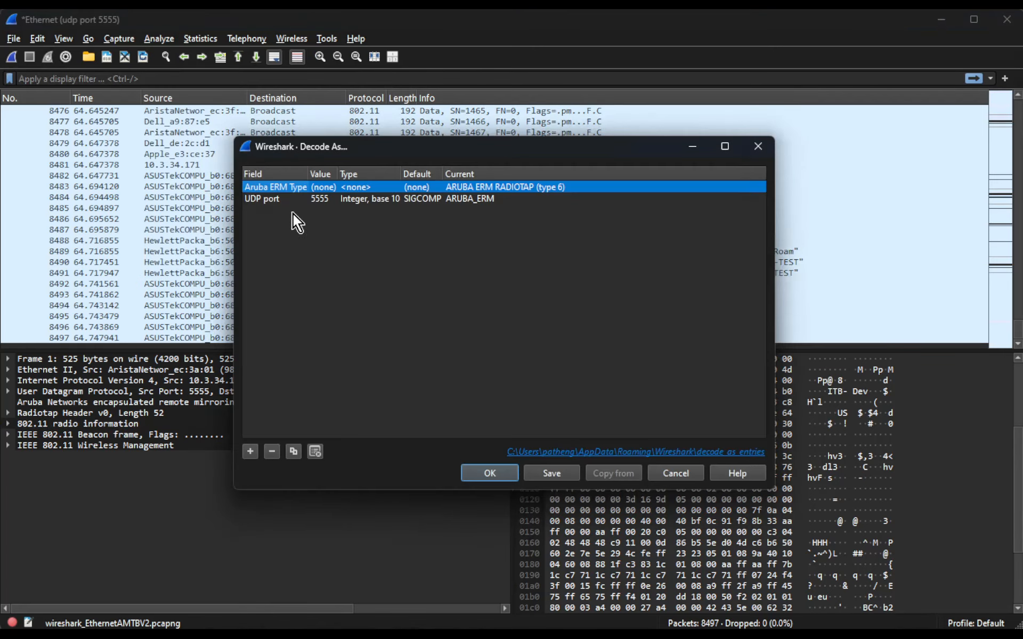
left_click(519, 186)
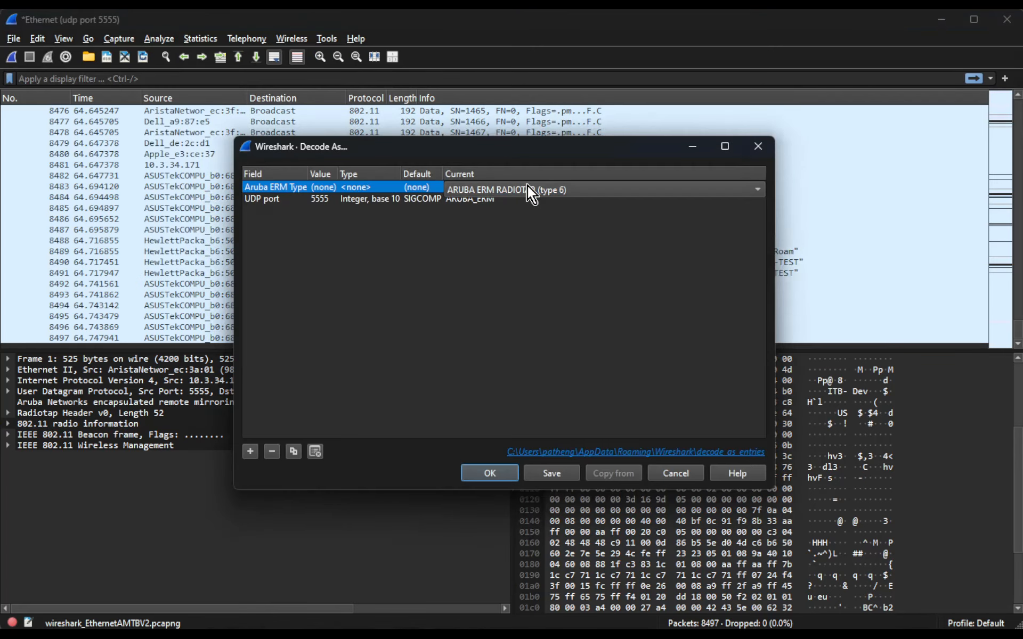
left_click(532, 187)
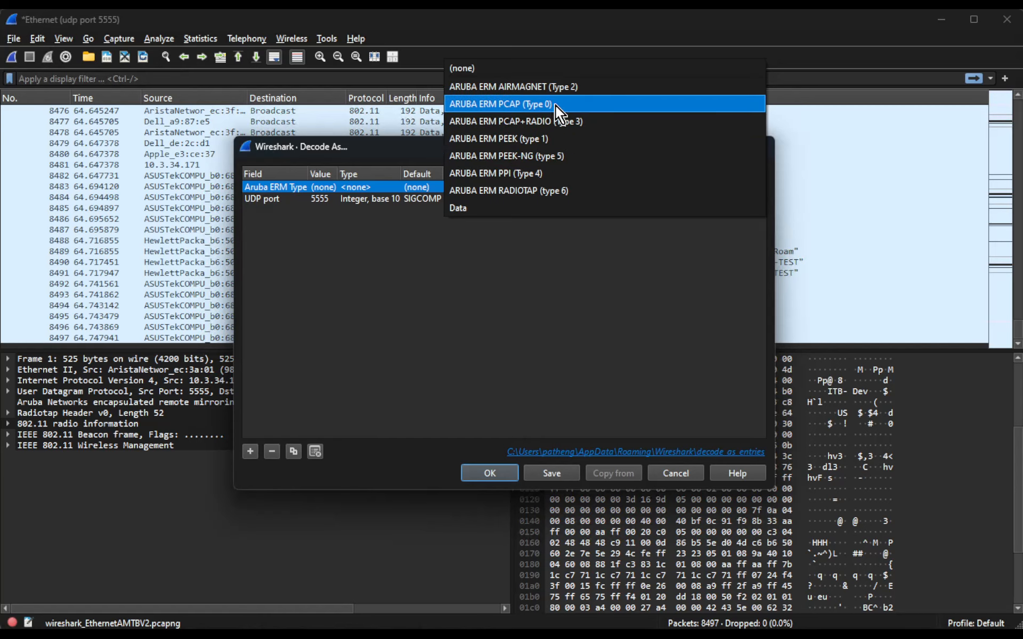
left_click(581, 105)
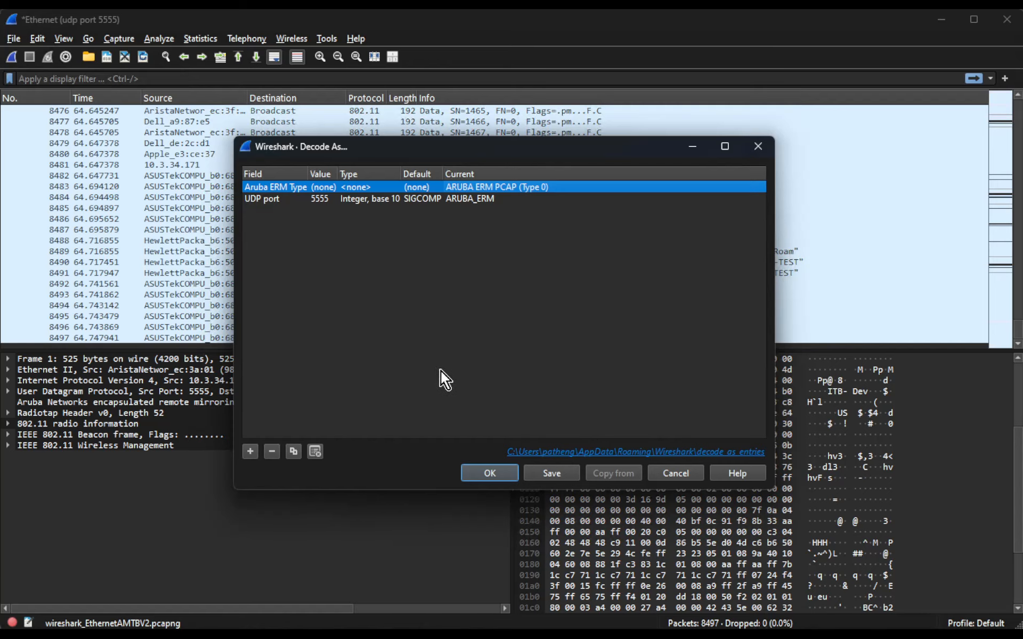
left_click(486, 471)
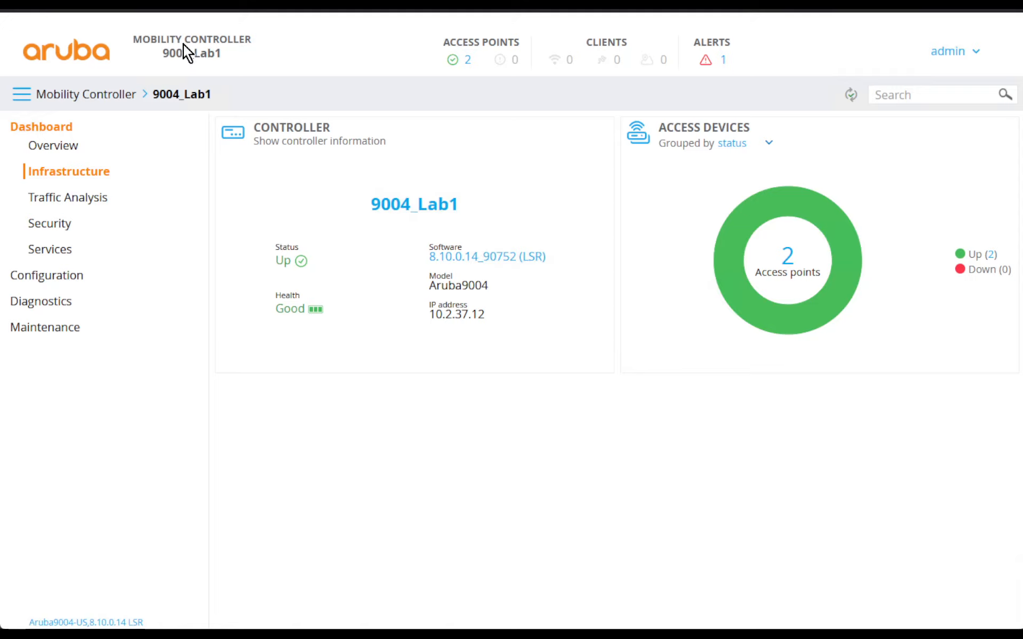
List the access points of controller 9004_Lab1, switch to its terminal session and run "ap packet-capture open-port 5555"
left_click(630, 149)
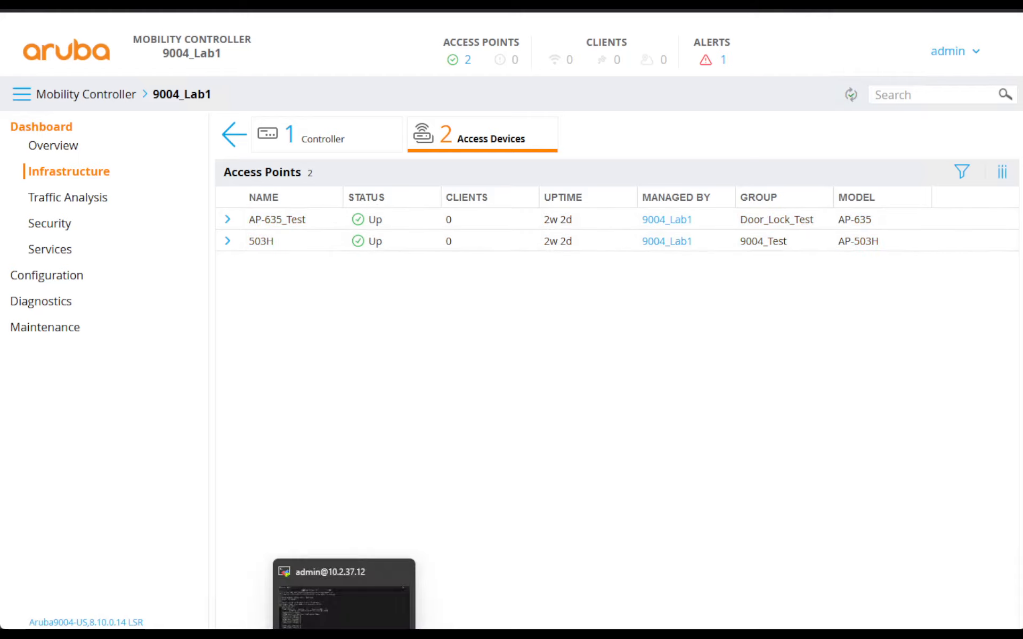
left_click(344, 635)
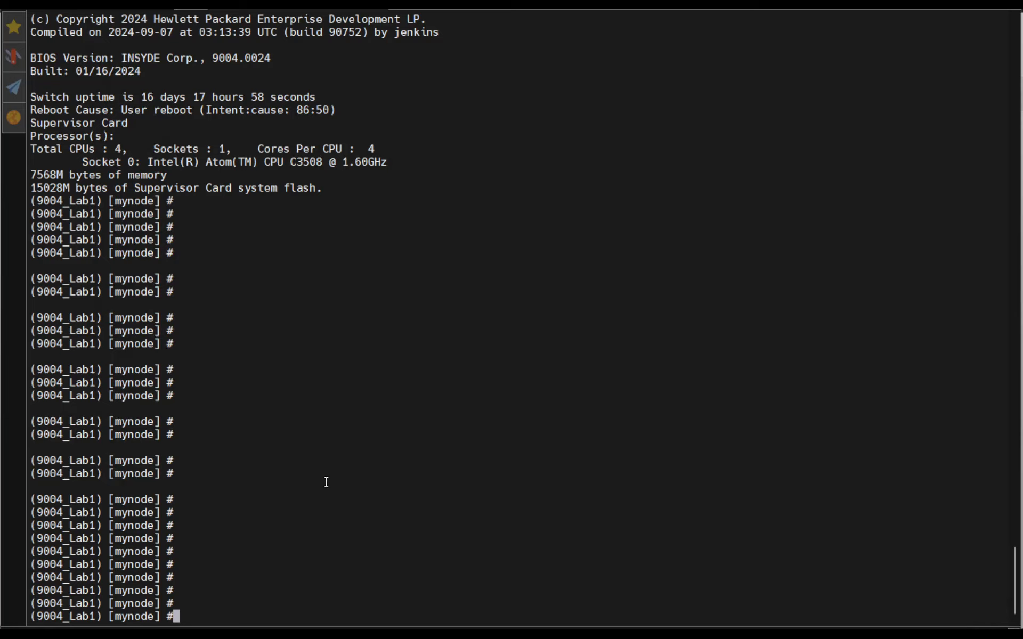
type("ap packet")
key("Tab")
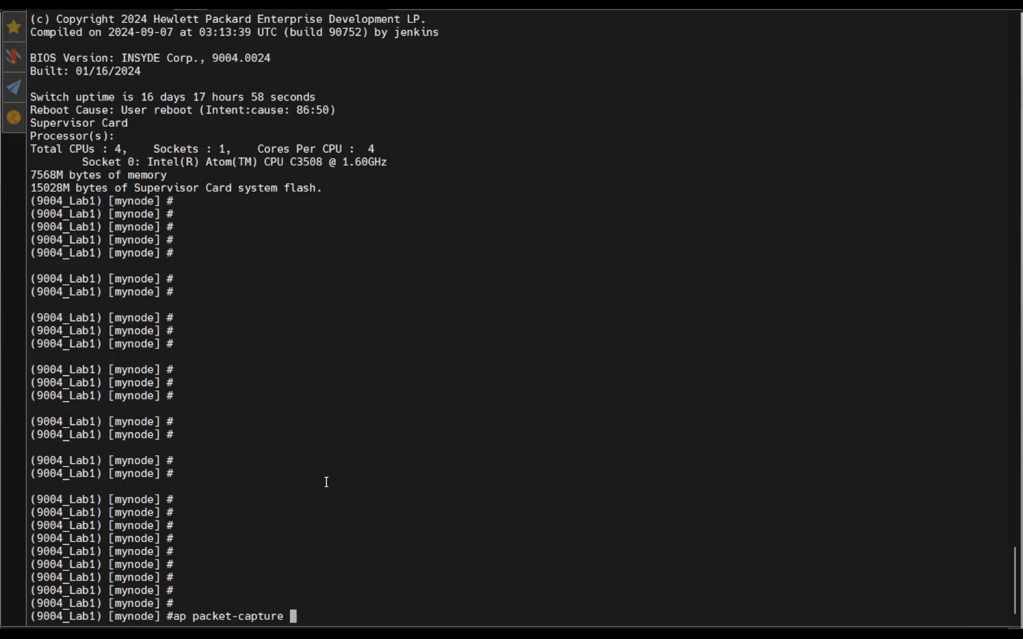
type("open")
key("Tab")
type("5555")
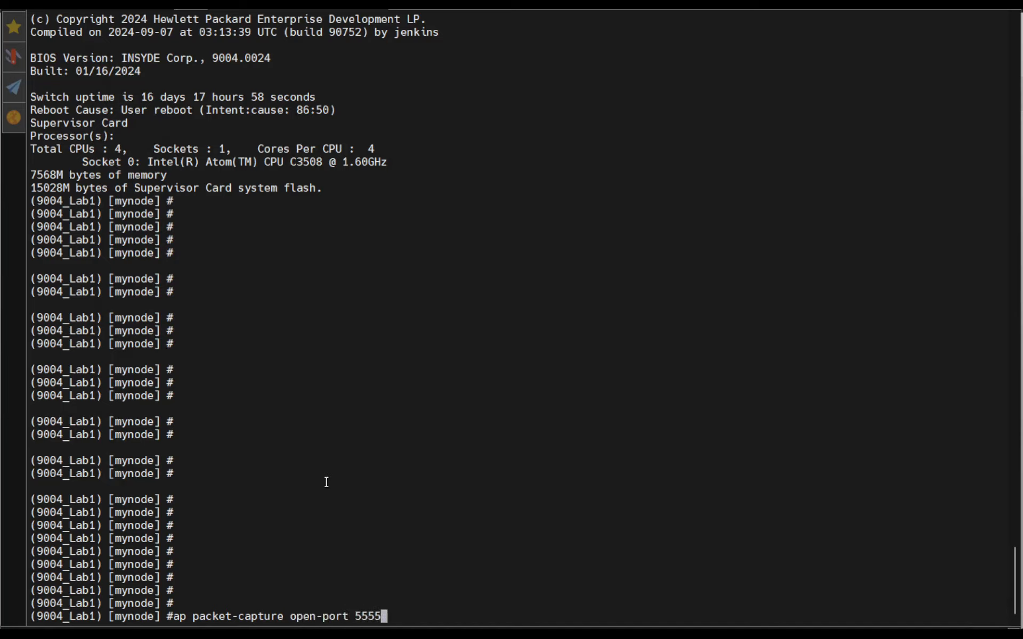
key("Return")
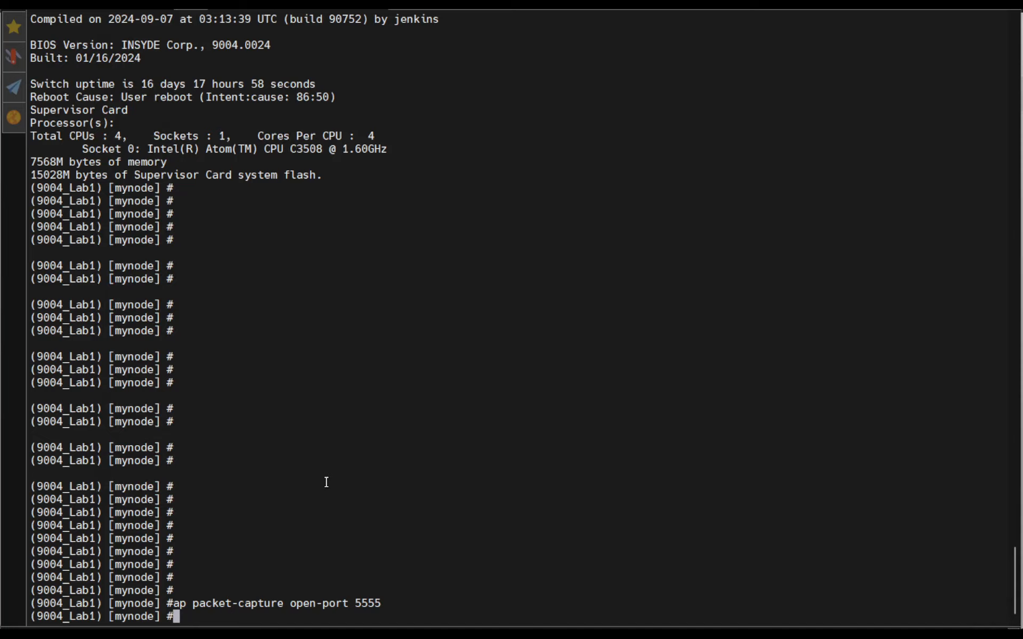
Enter the command "ap packet-capture interactive ap-name AP-635_Test" at the controller prompt
type("a")
key("BackSpace")
type("ap packet-capture inter")
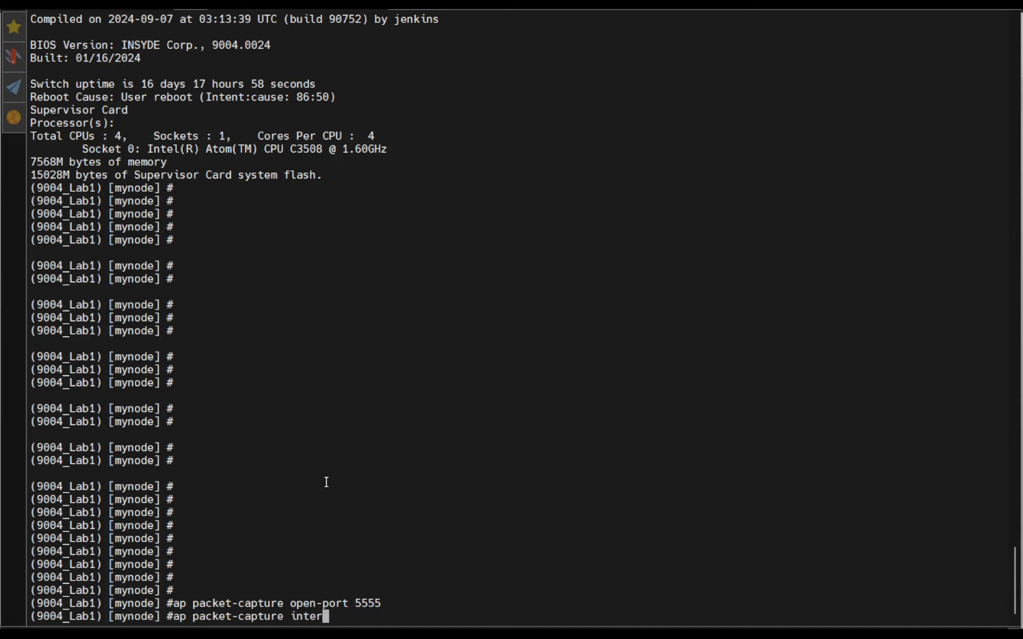
type("active ap-name ")
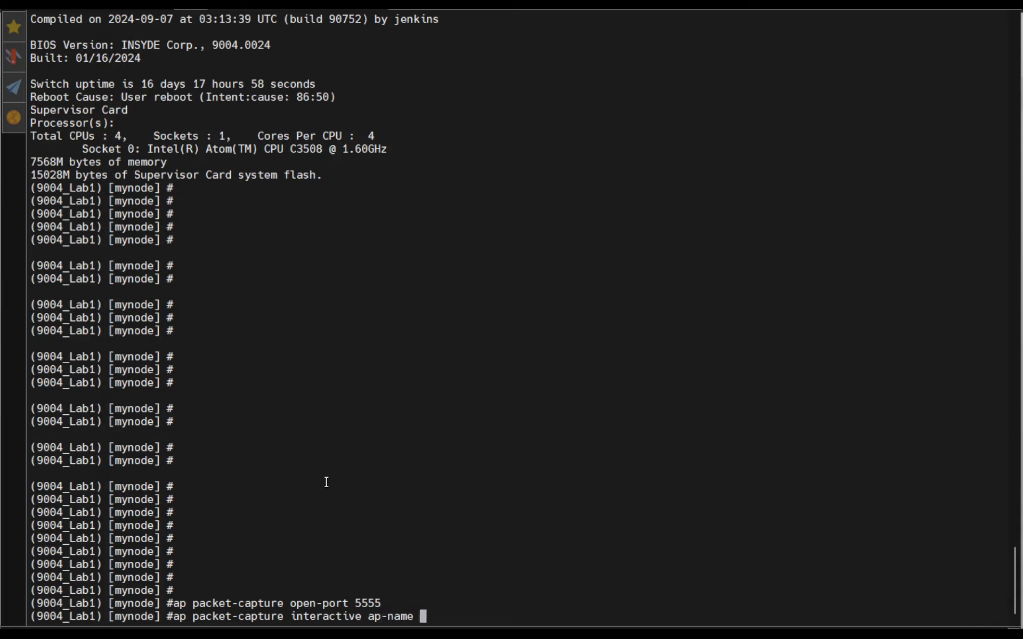
type("AP-635_Test")
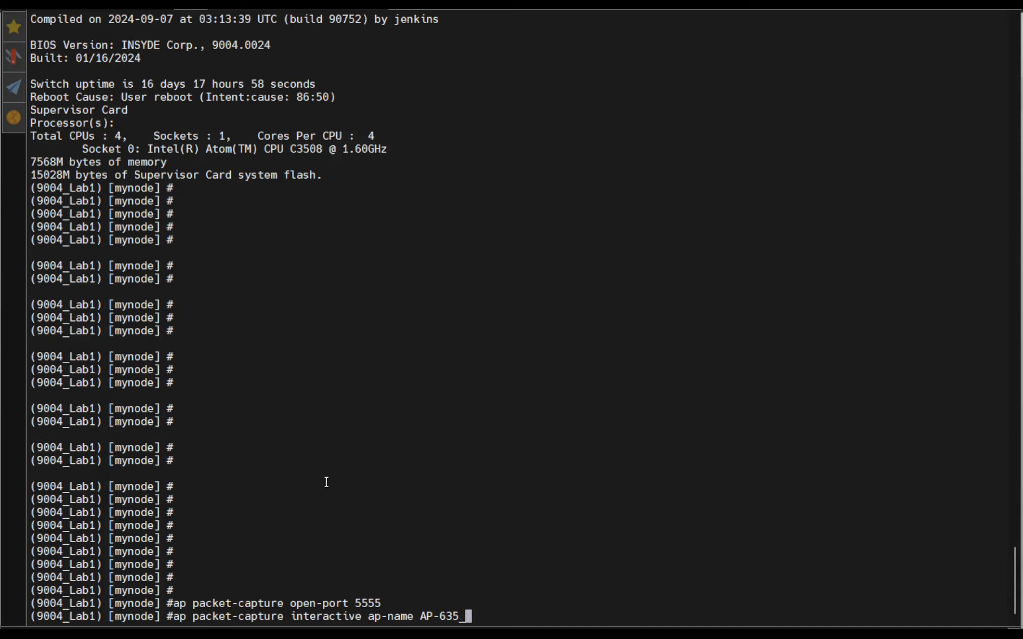